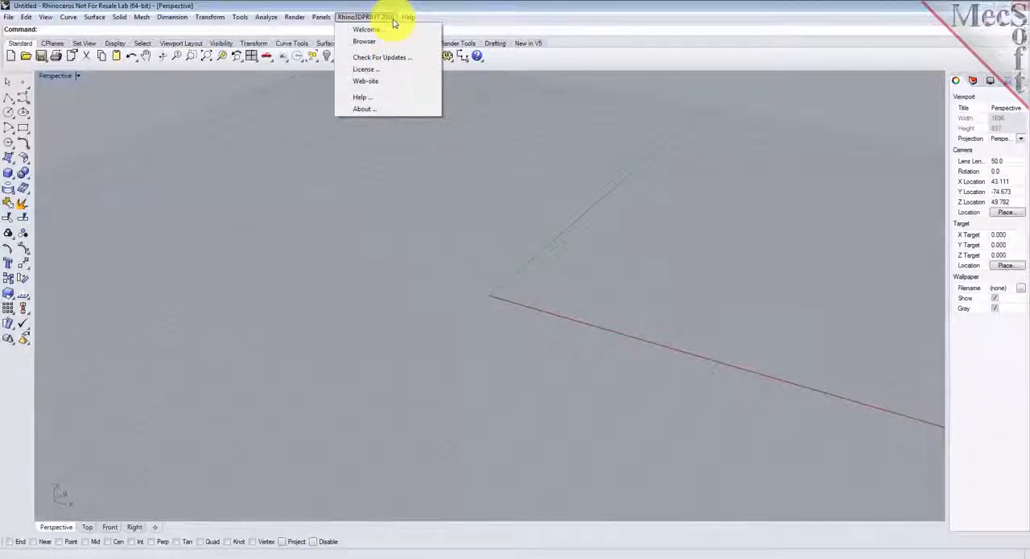
- Open the Quick Start Guide from the Rhino3DPRINT welcome resources, then close the guide and the welcome dialog
click(393, 31)
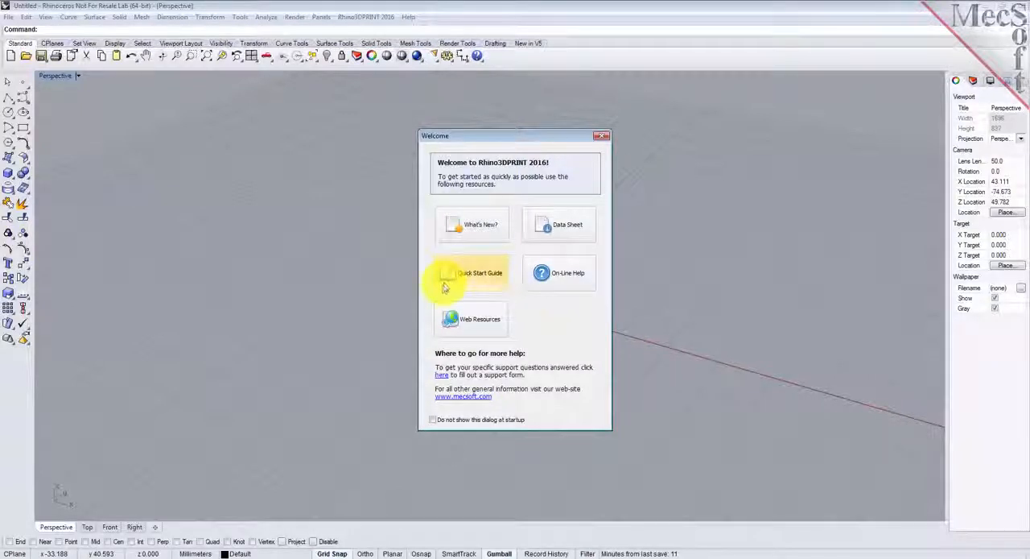
click(483, 280)
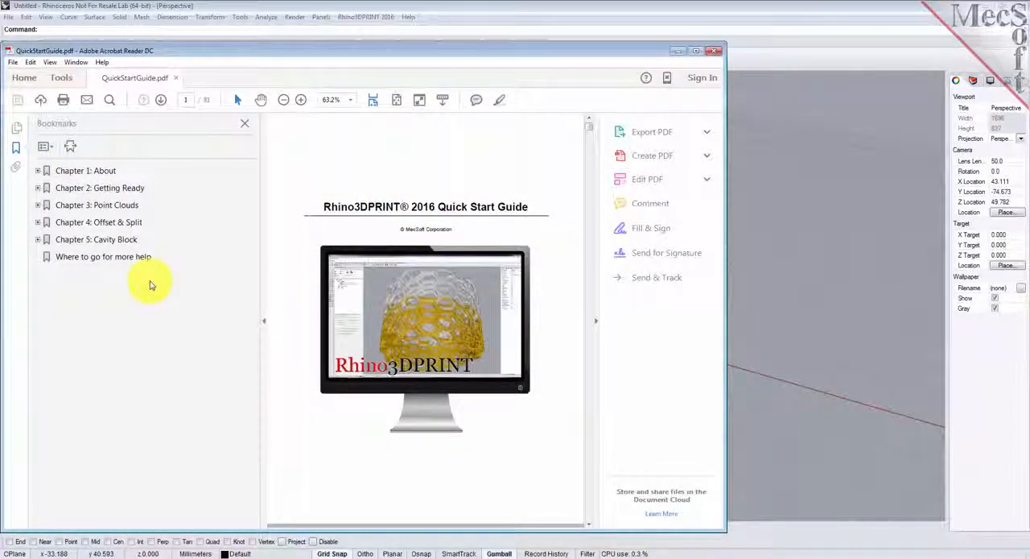
click(714, 50)
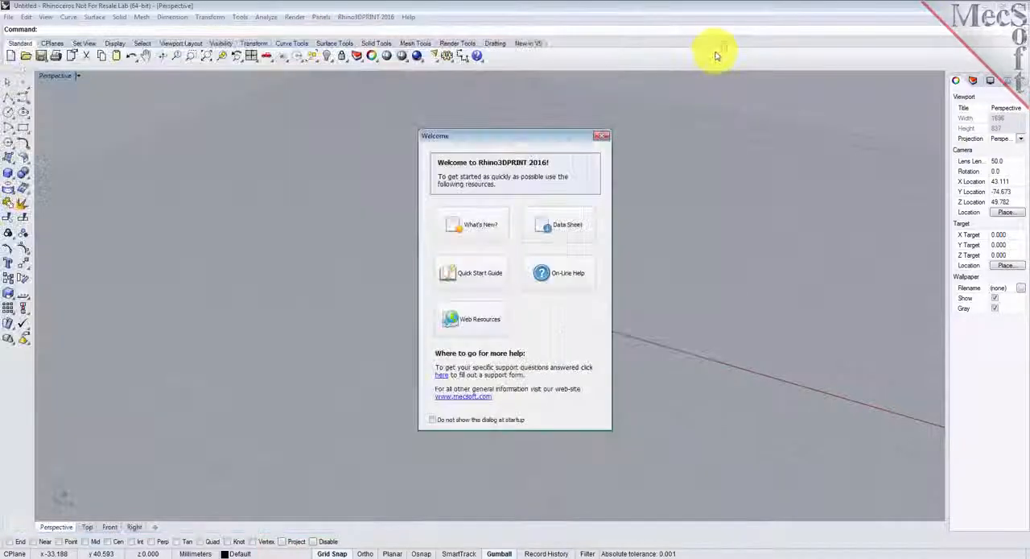
click(605, 138)
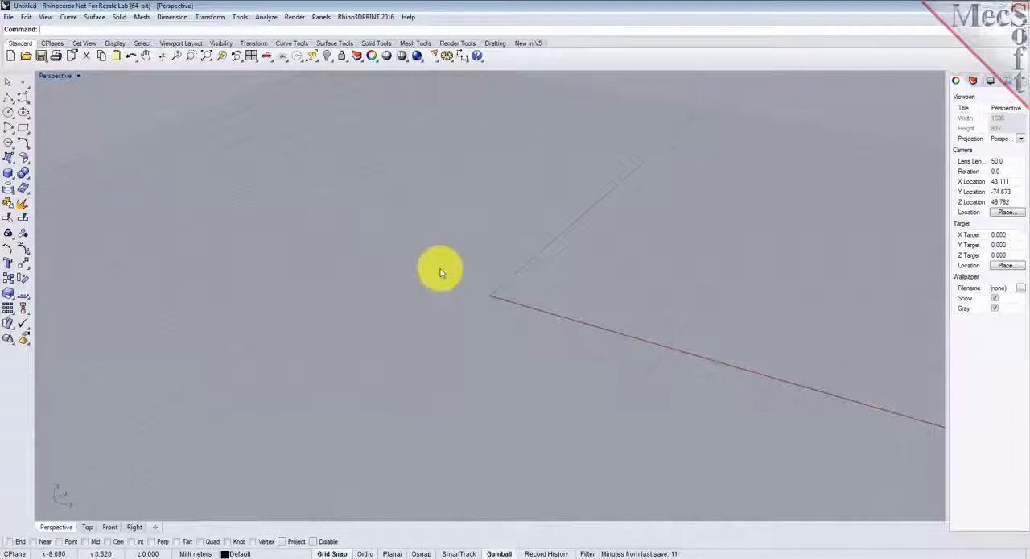
- Open the Rhino3DPRINT browser and review its Create, Model, Inspect & Modify, Repair and 3D Print tools, ending on Create
click(375, 17)
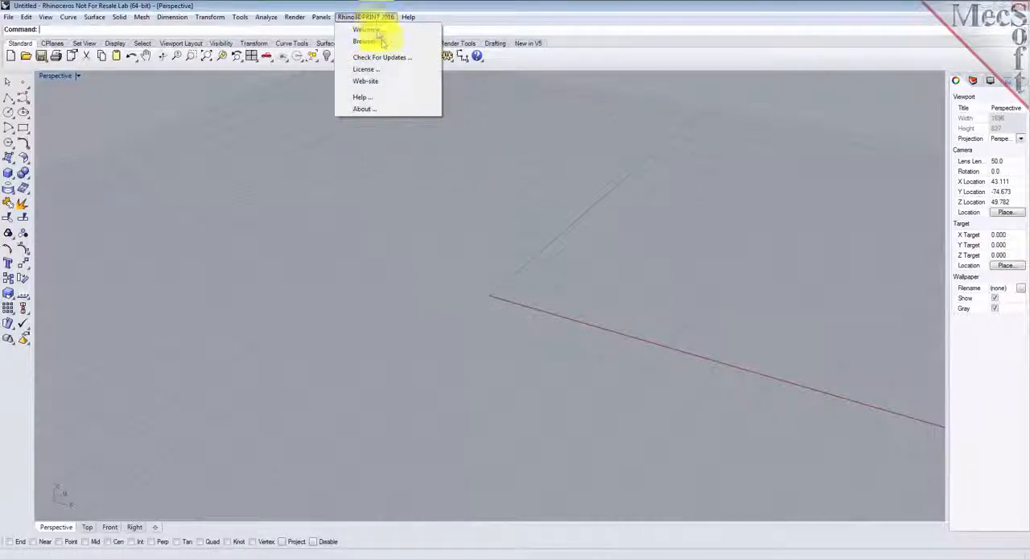
click(370, 40)
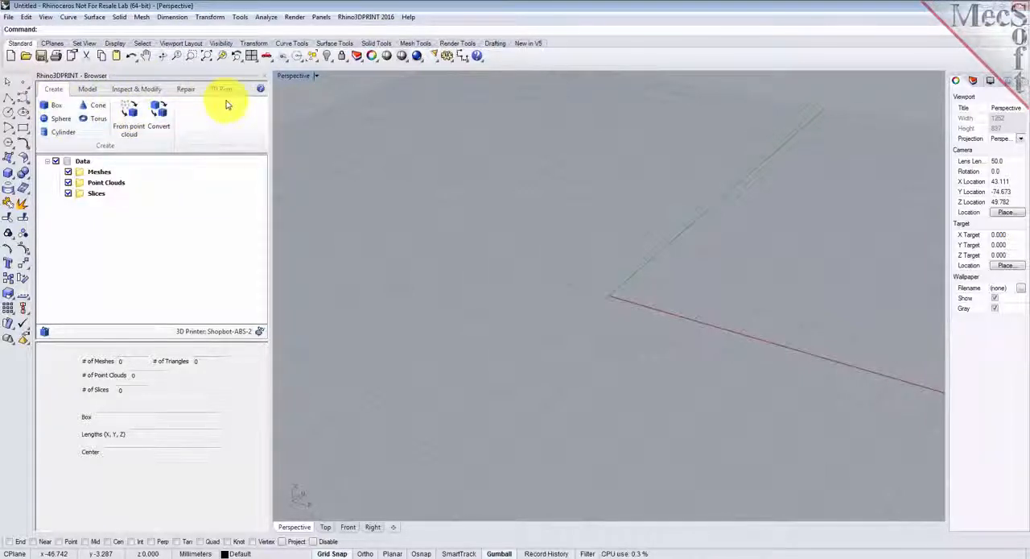
click(89, 89)
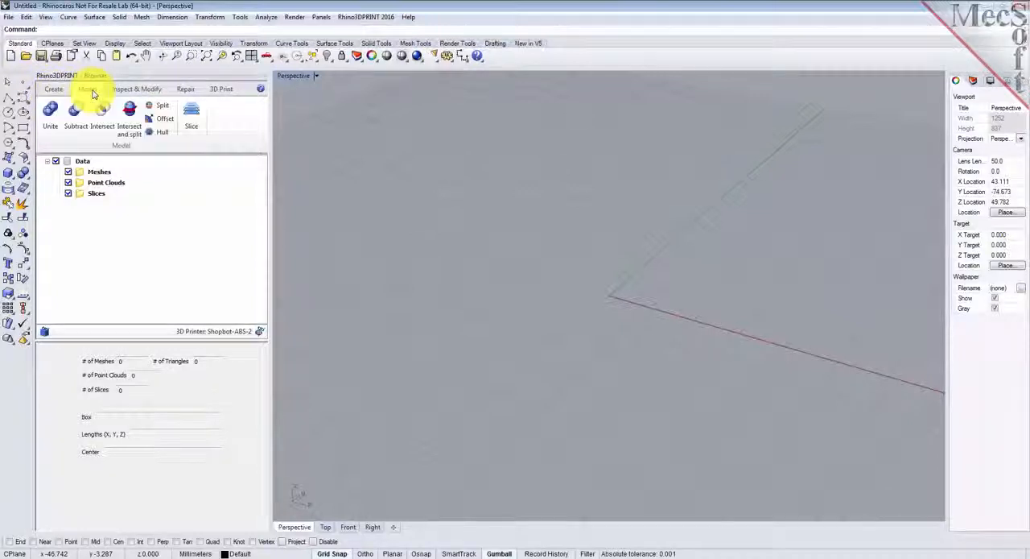
click(152, 89)
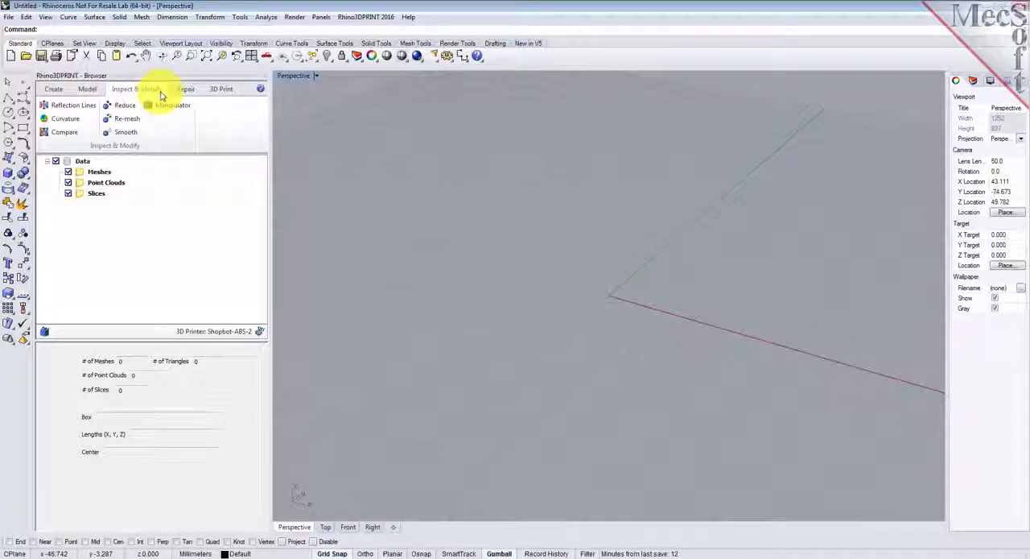
click(199, 92)
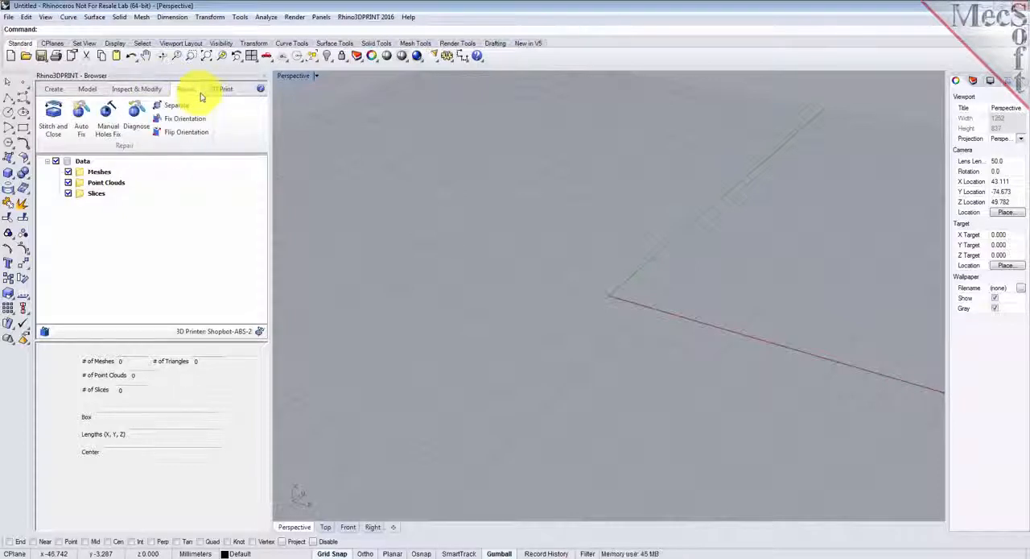
click(232, 89)
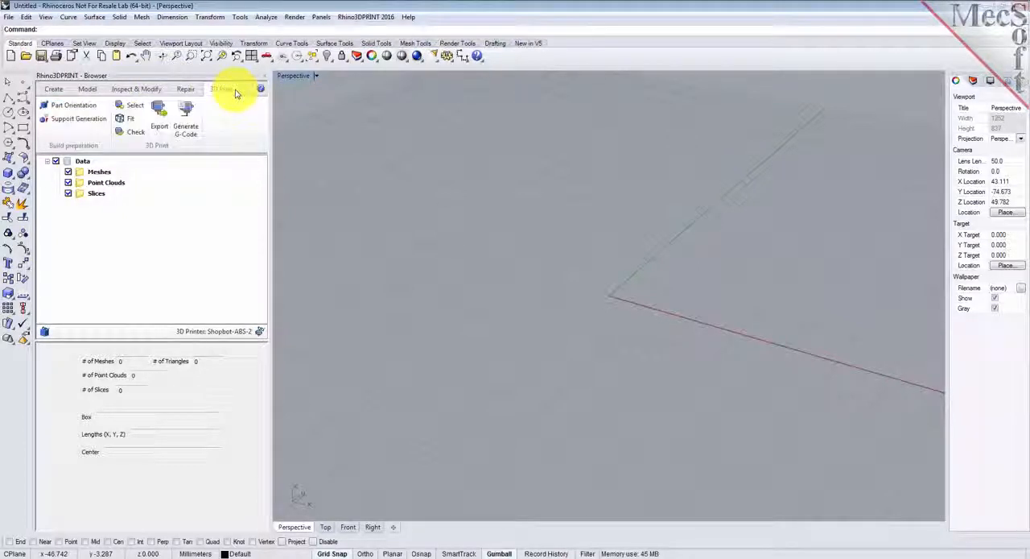
click(53, 90)
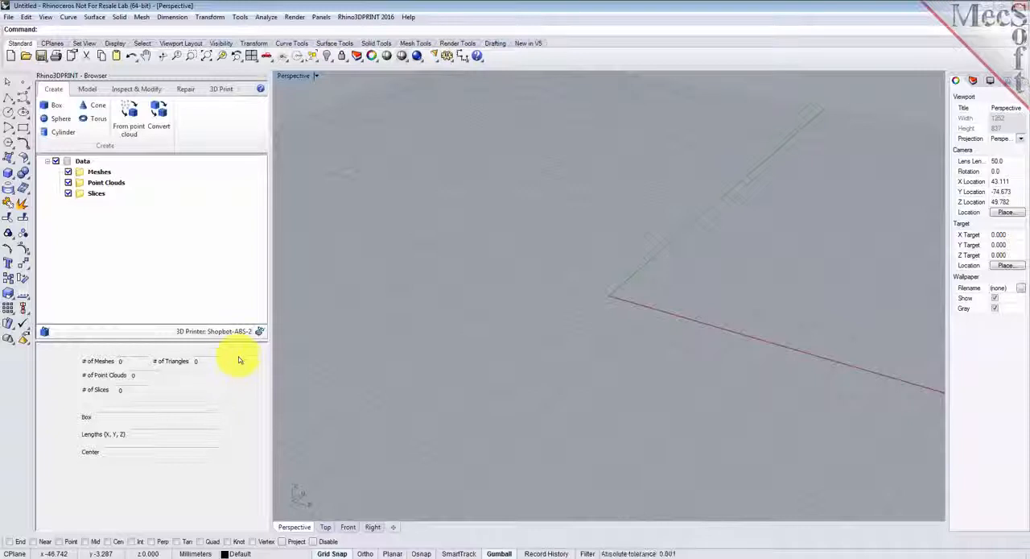
- Open the sample file 3DMold.3dm from the Rhino3DPRINT 2016 QuickStart folder
click(8, 17)
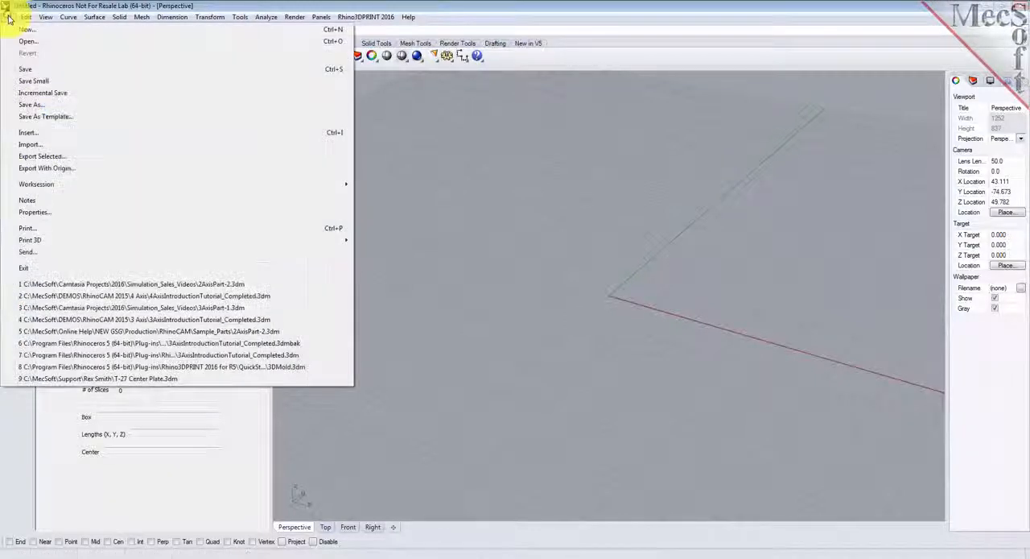
click(28, 42)
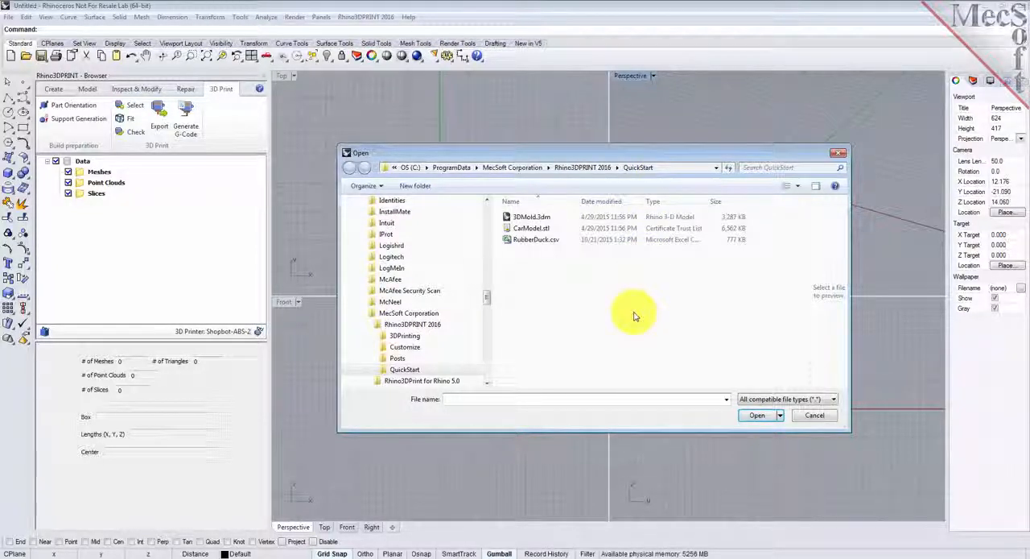
double_click(542, 219)
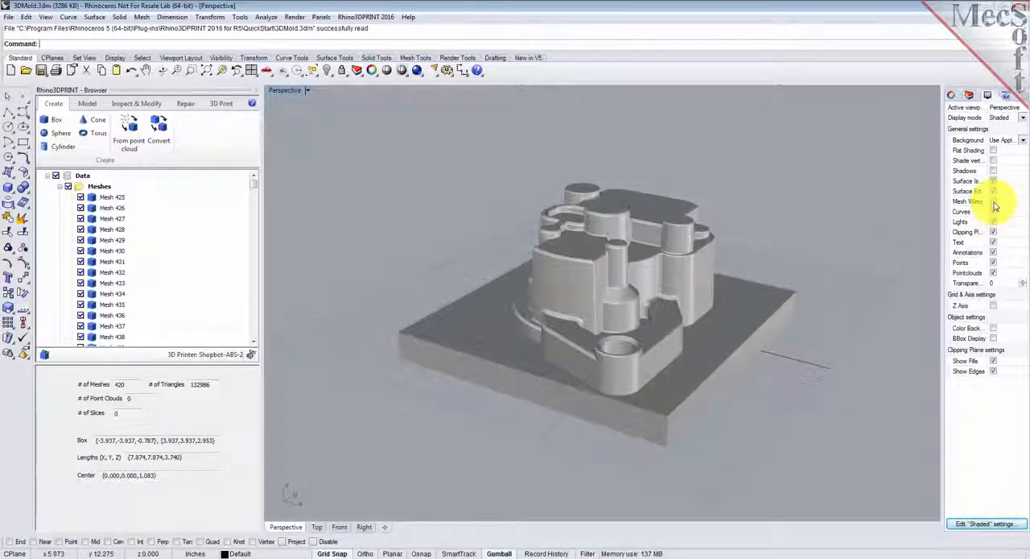
- Turn on mesh wires for the shaded display of the mold model
click(994, 202)
right_drag(834, 317, 706, 262)
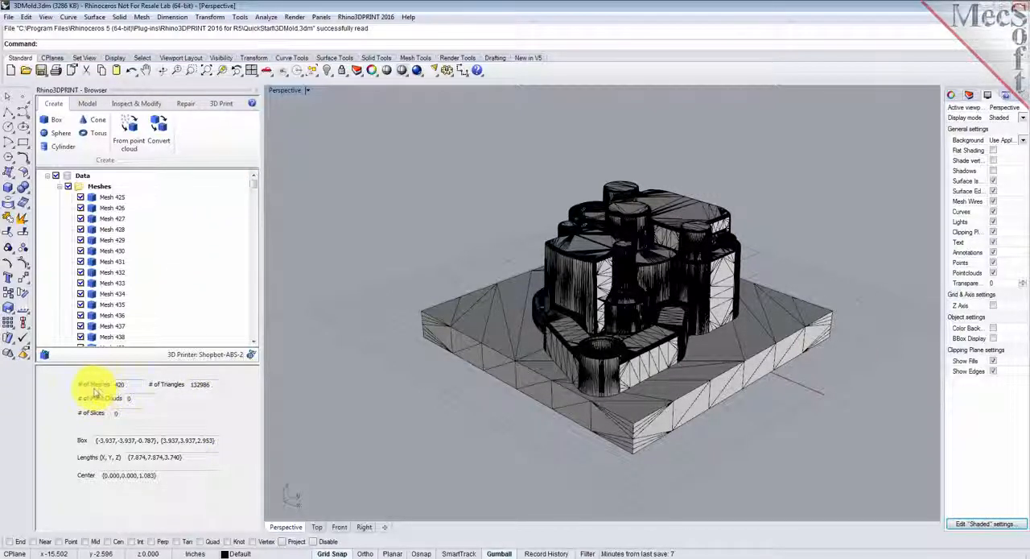
mouse_move(252, 190)
mouse_down()
mouse_move(252, 342)
mouse_move(265, 177)
mouse_up()
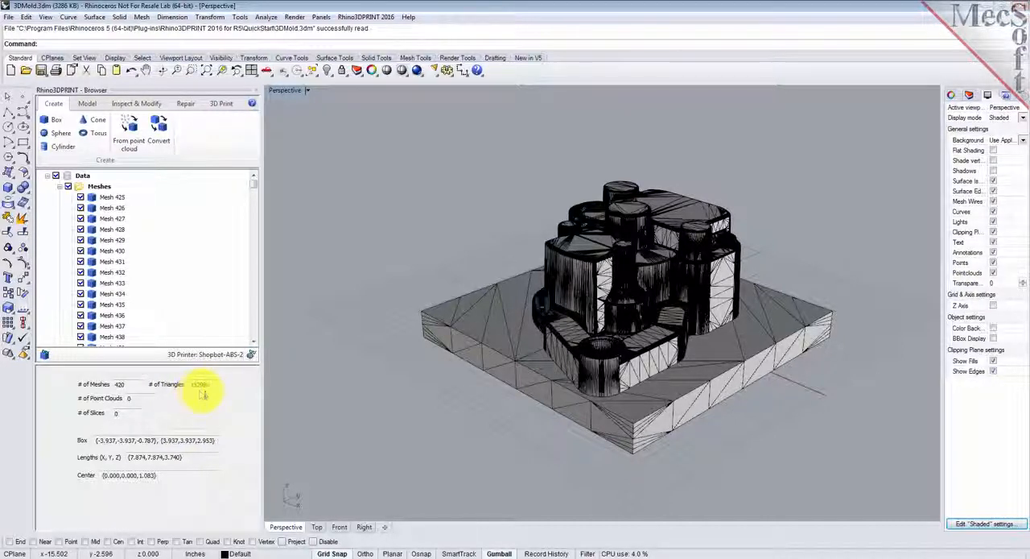
- Select several individual meshes on the mold's walls and cylindrical bosses to inspect them, then clear the selection
click(597, 261)
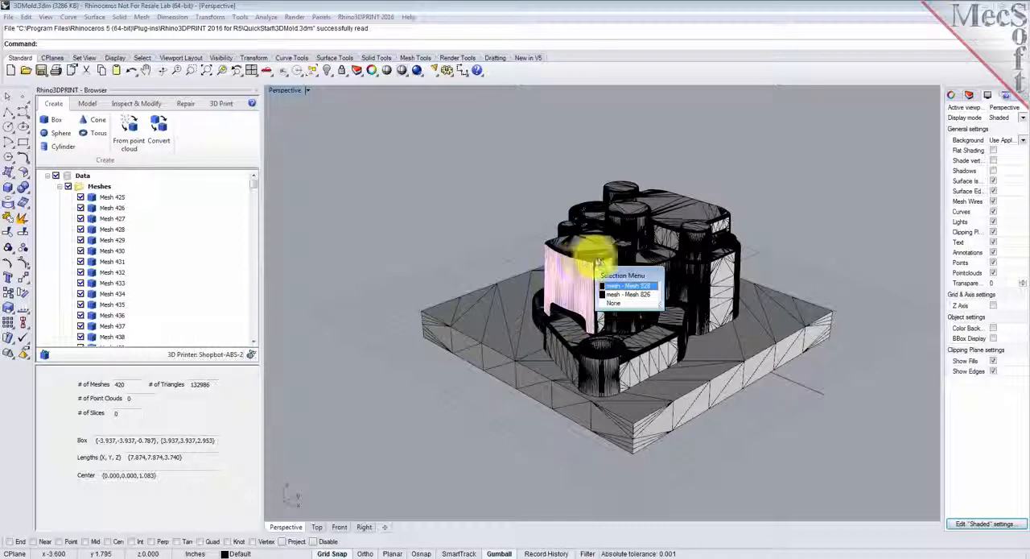
click(691, 254)
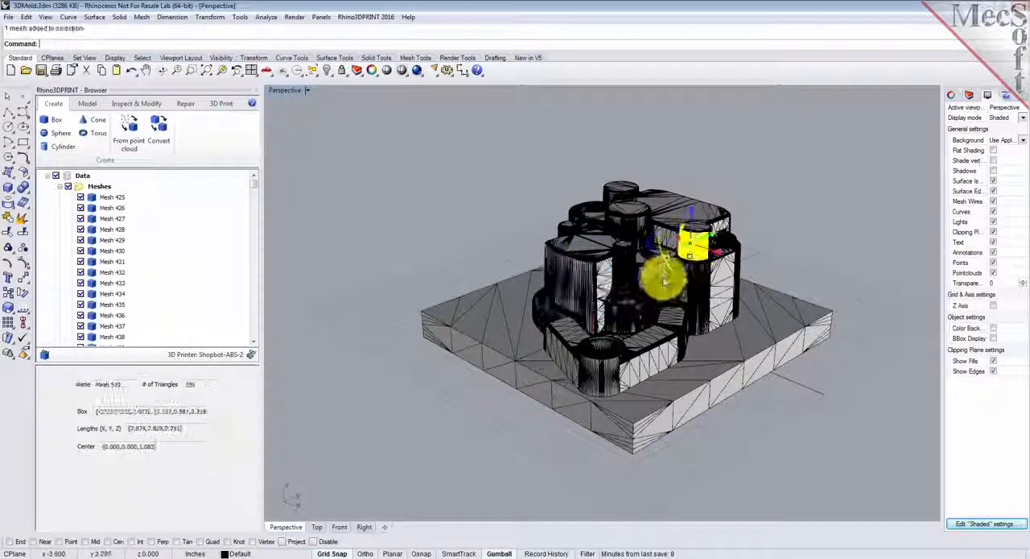
click(707, 288)
click(623, 269)
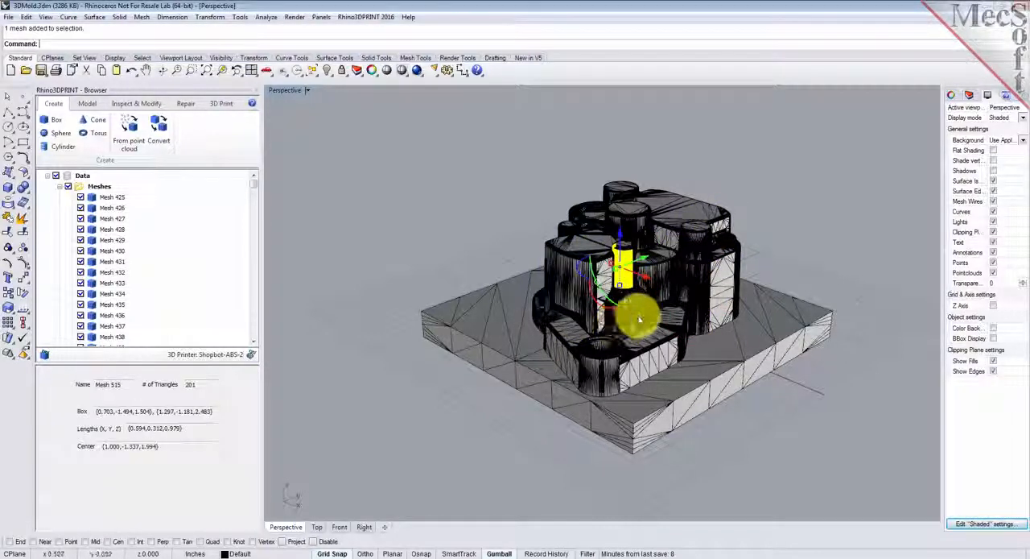
click(344, 223)
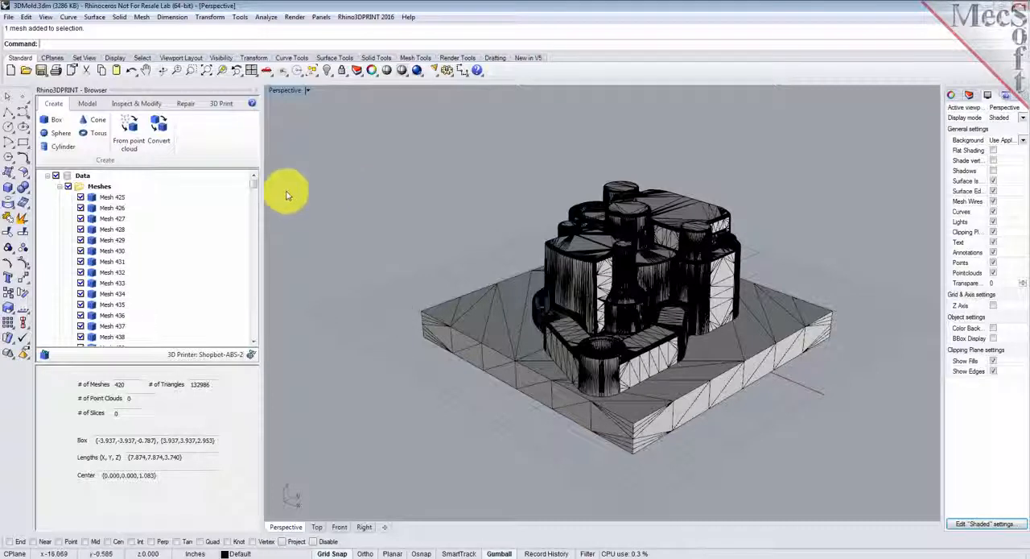
- Run the Diagnose checks for edges, triangles and vertices on all meshes of the mold, then close the diagnosis
click(187, 103)
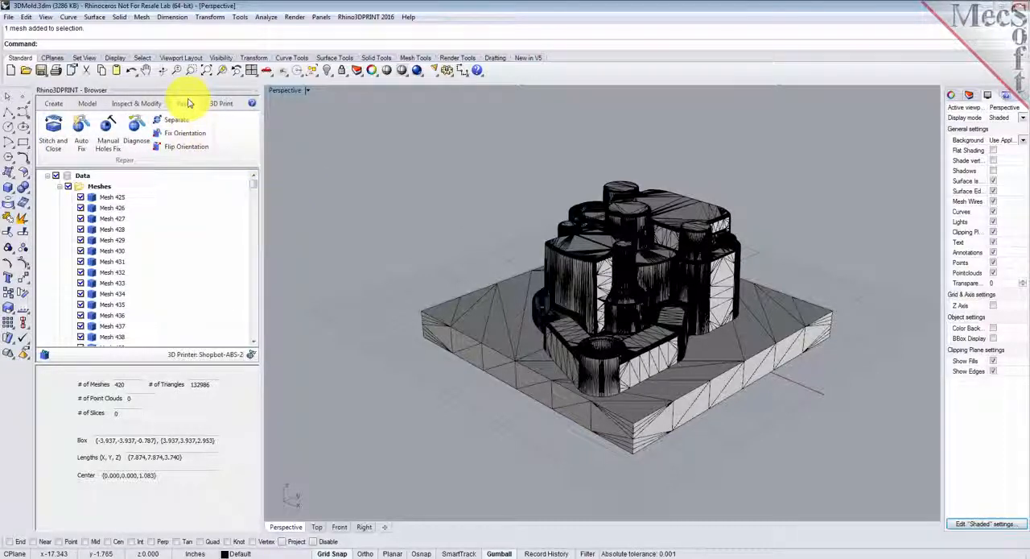
click(135, 129)
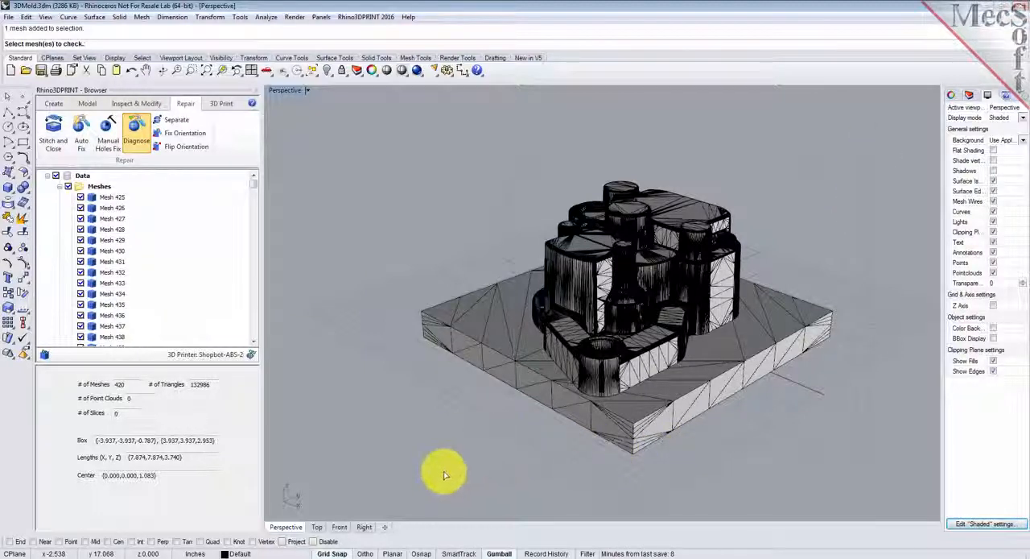
key(ctrl+a)
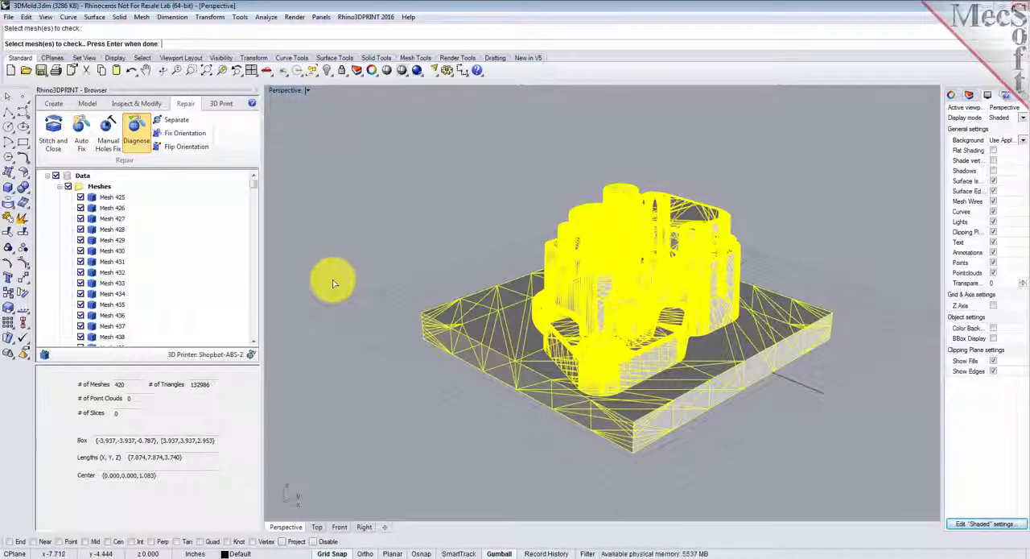
key(Return)
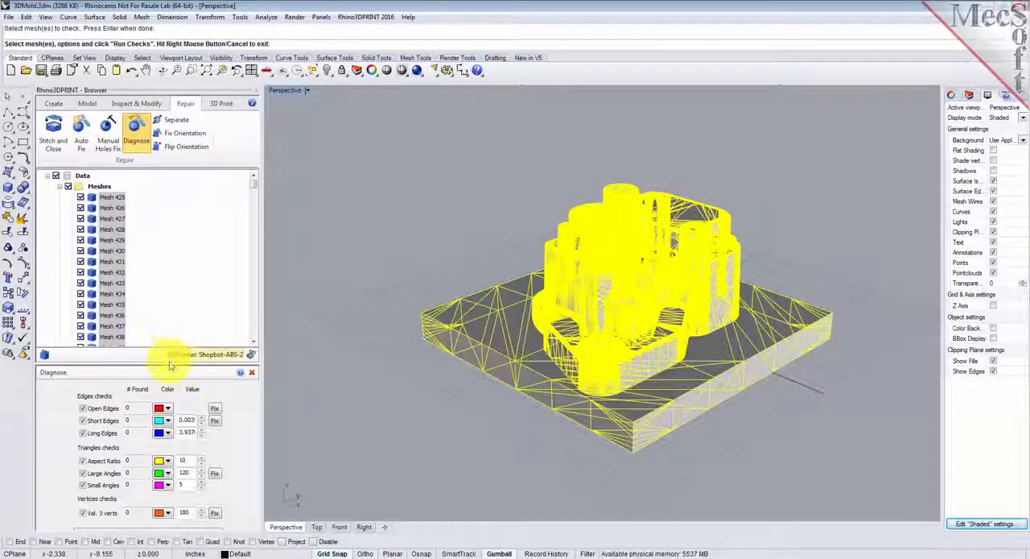
drag(170, 356, 174, 332)
click(153, 512)
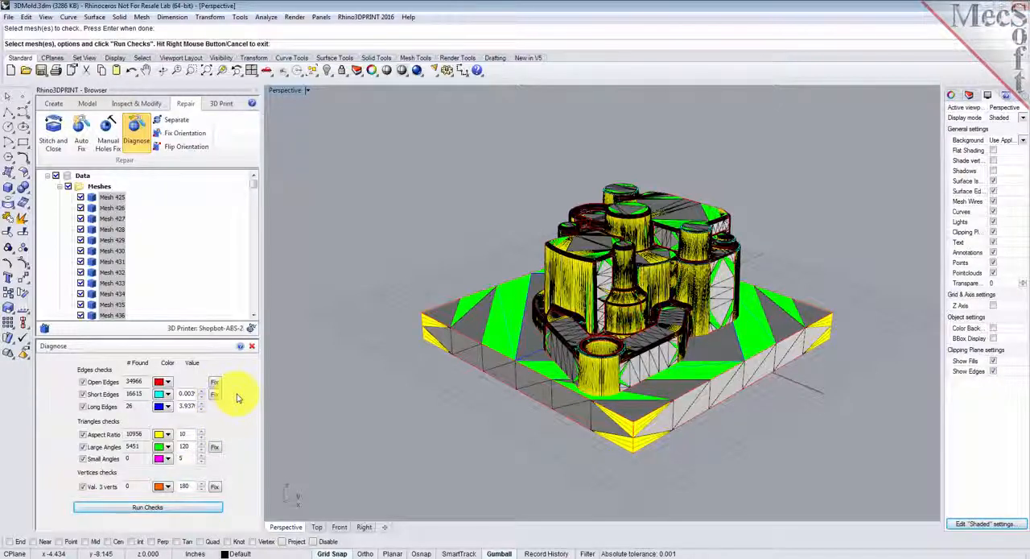
click(252, 347)
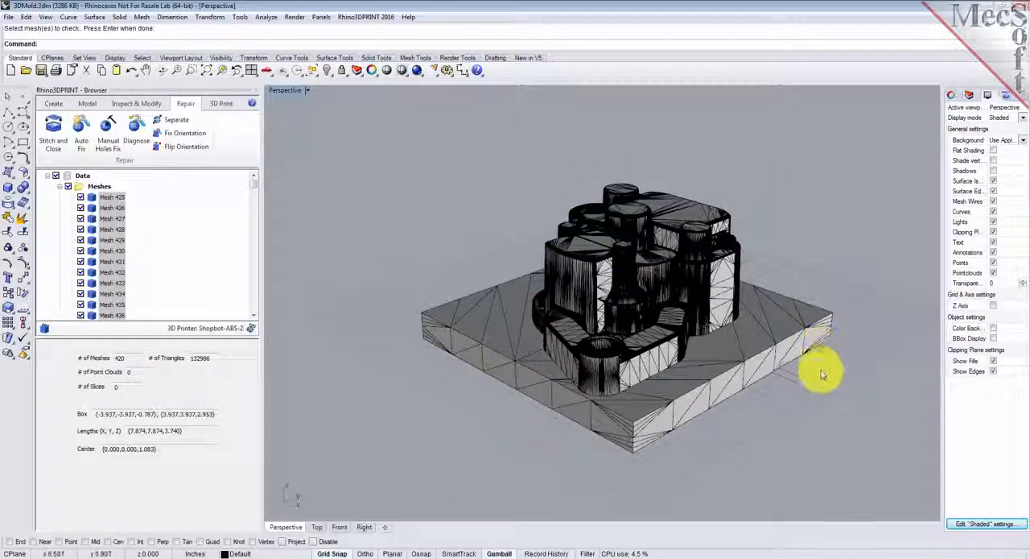
- Stitch and close all of the mold's meshes into a single mesh, and briefly select the result to check it
click(53, 132)
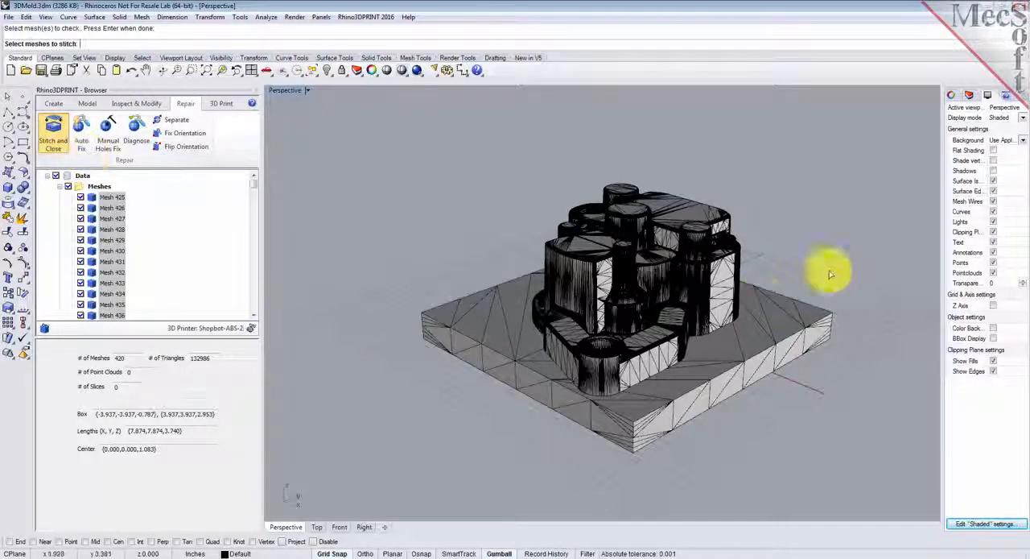
key(ctrl+a)
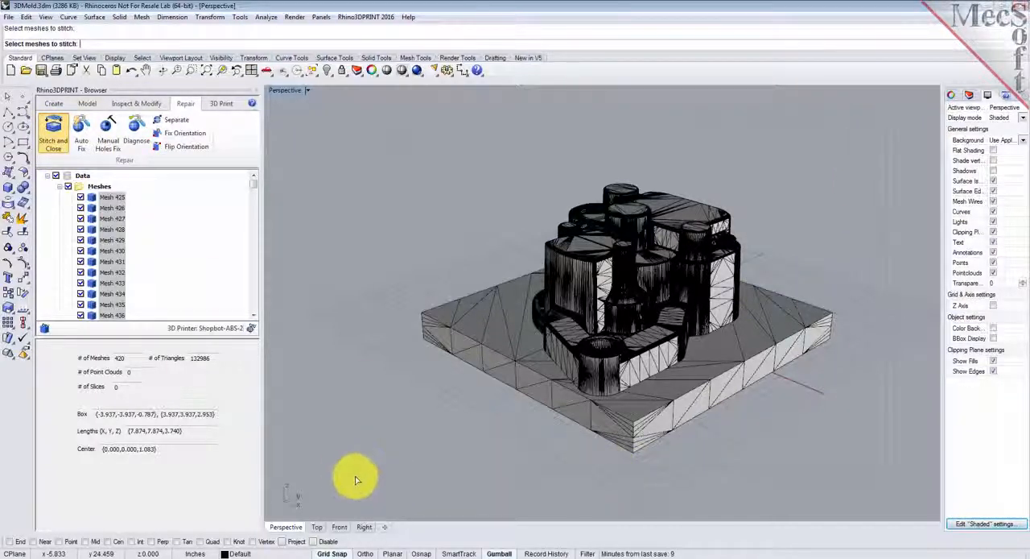
key(Return)
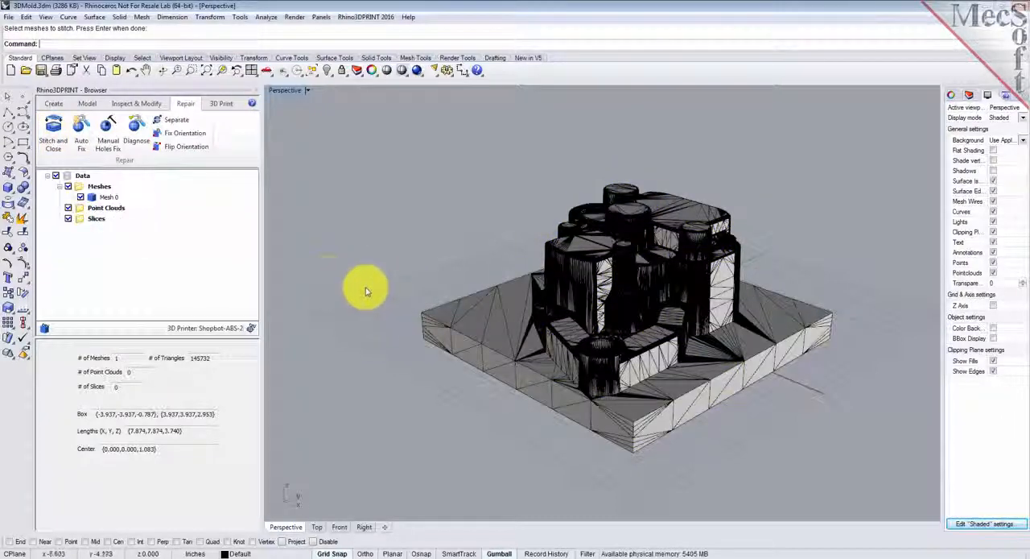
click(93, 197)
click(474, 194)
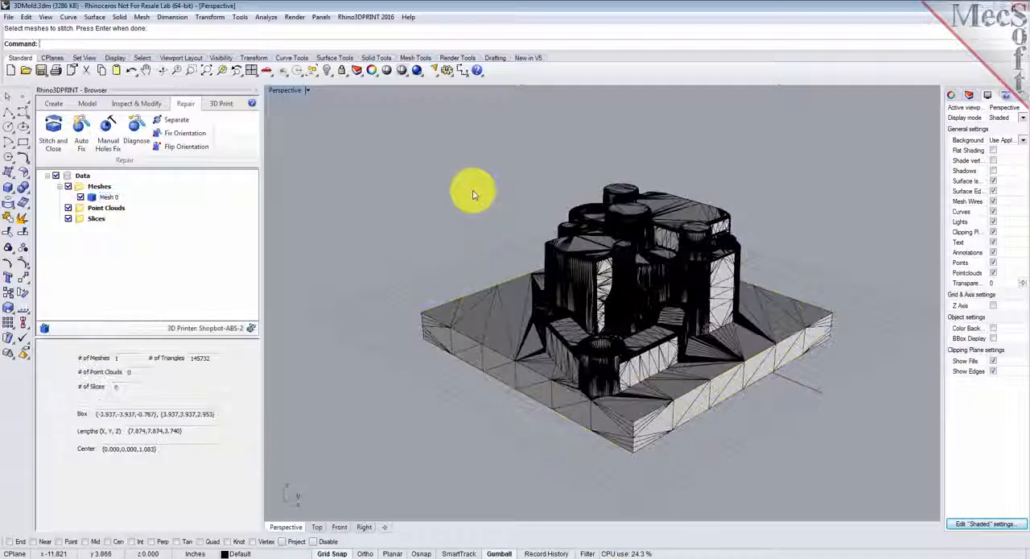
- Run the Diagnose checks on the stitched mold mesh, close the diagnosis and examine the model
click(137, 131)
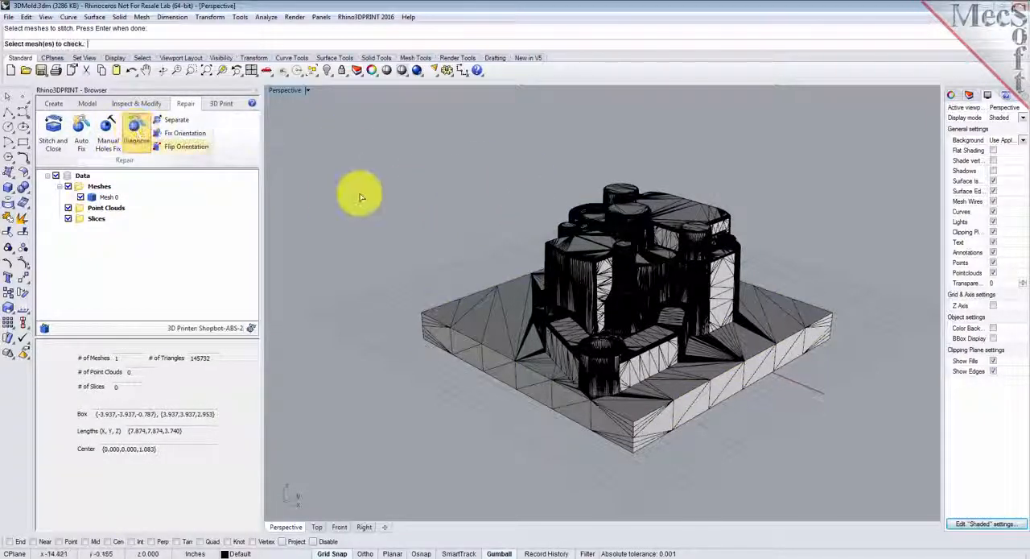
click(669, 264)
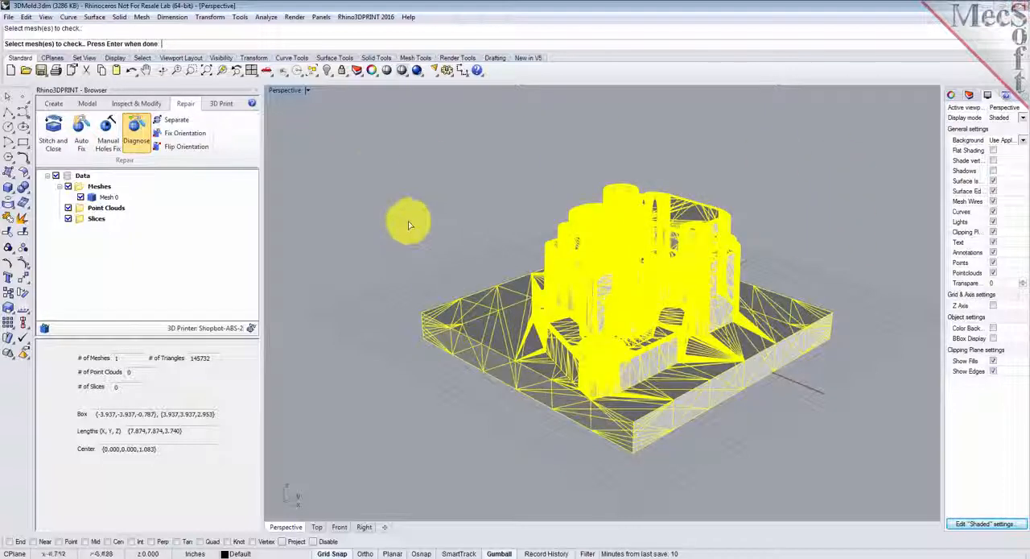
right_click(364, 162)
click(153, 509)
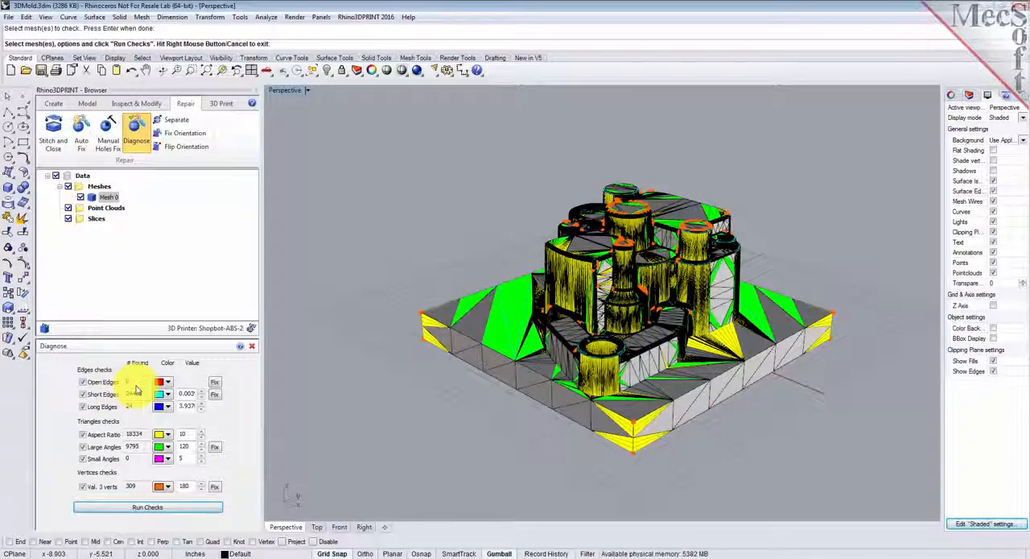
click(253, 348)
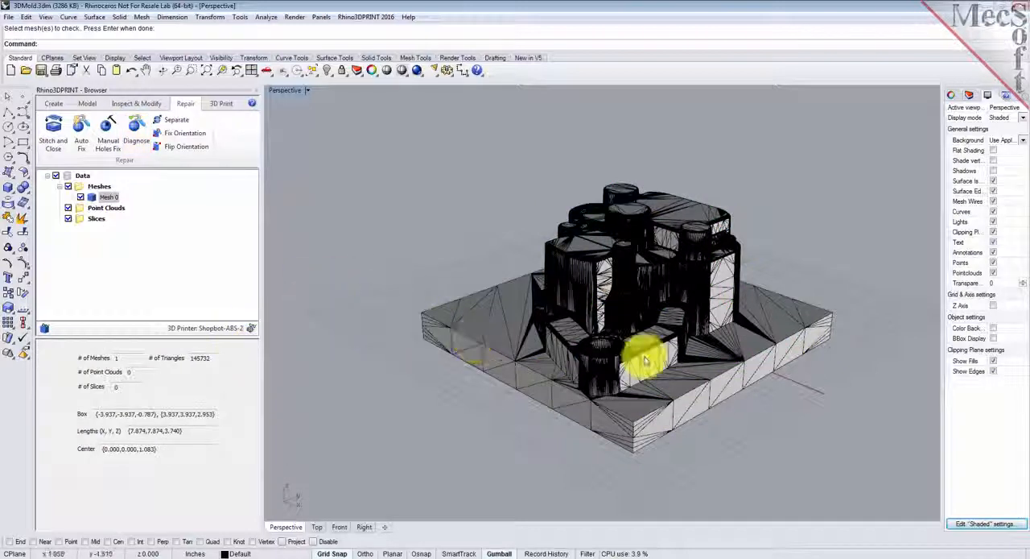
right_drag(789, 394, 820, 389)
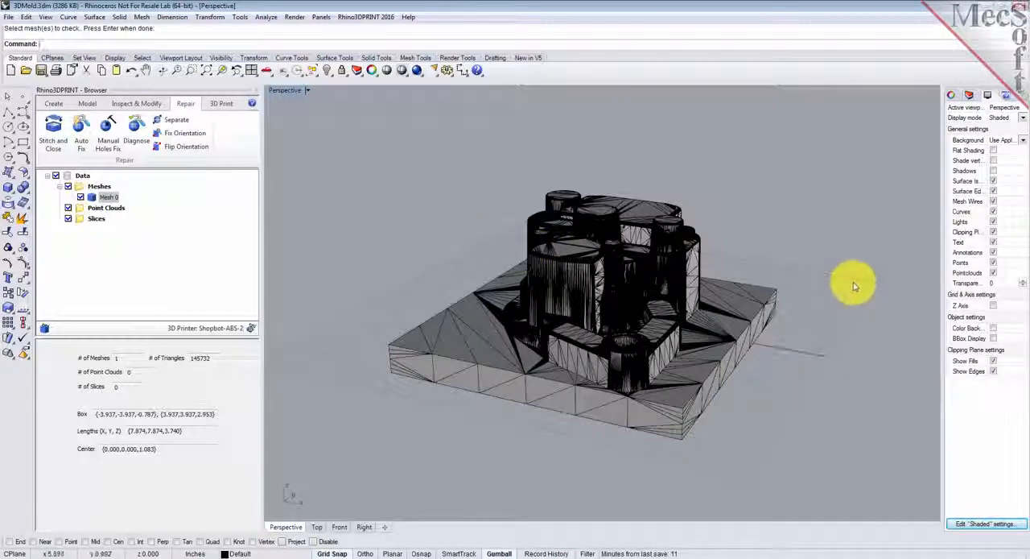
- Turn off mesh wires in the shaded display and view the mold from another side
click(995, 201)
right_drag(765, 285, 548, 252)
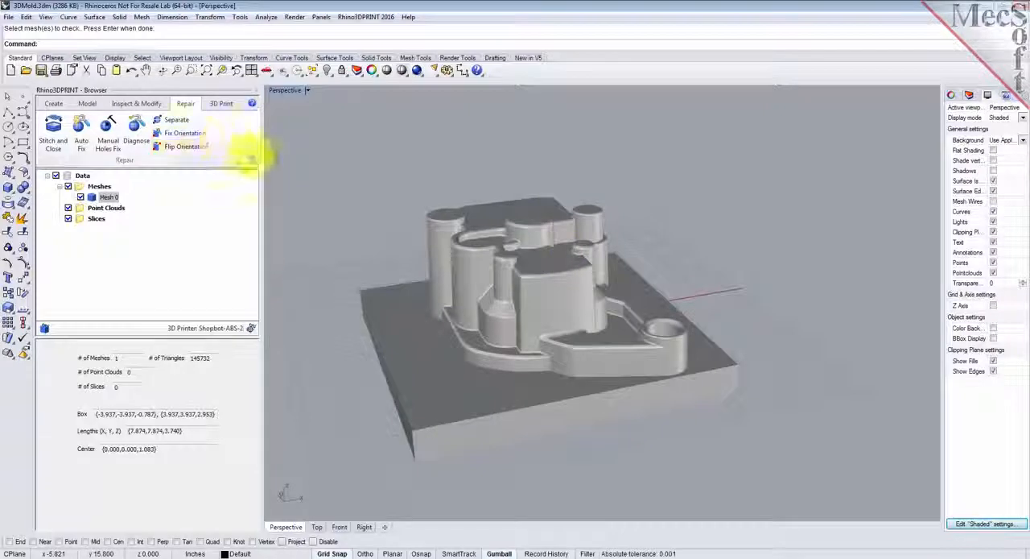
- Offset the stitched mold mesh outward by 0.1 inch with a tolerance of 0.01
click(89, 105)
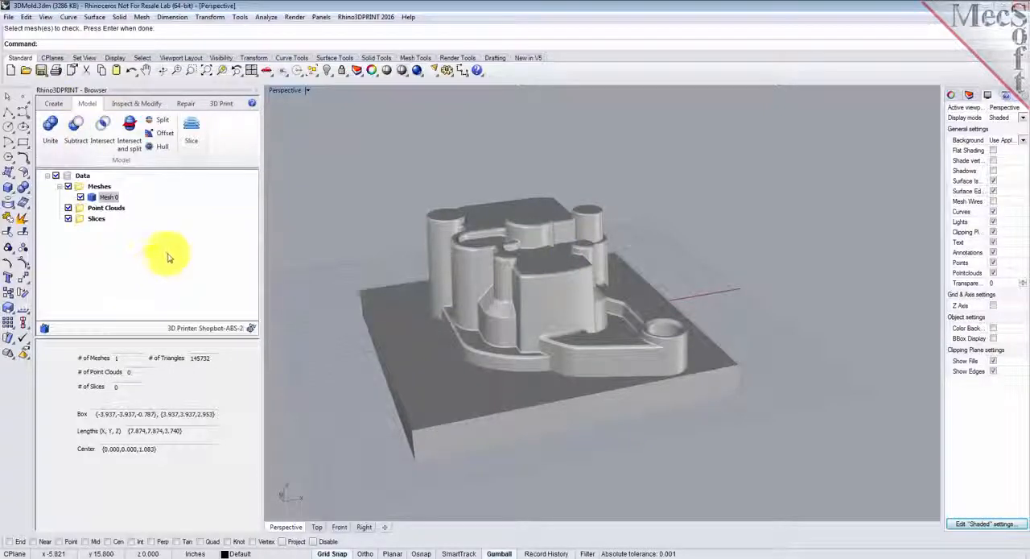
click(170, 137)
click(516, 429)
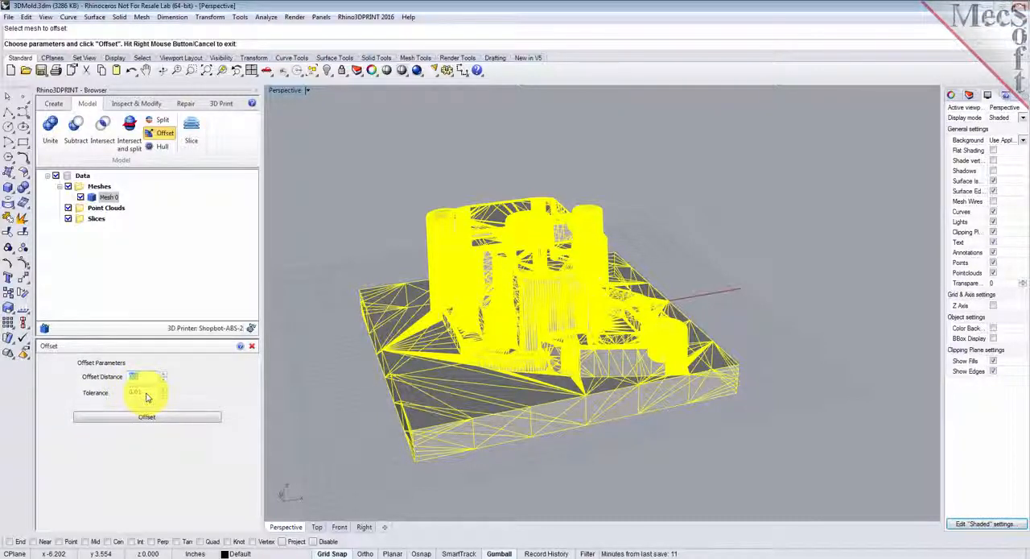
click(147, 417)
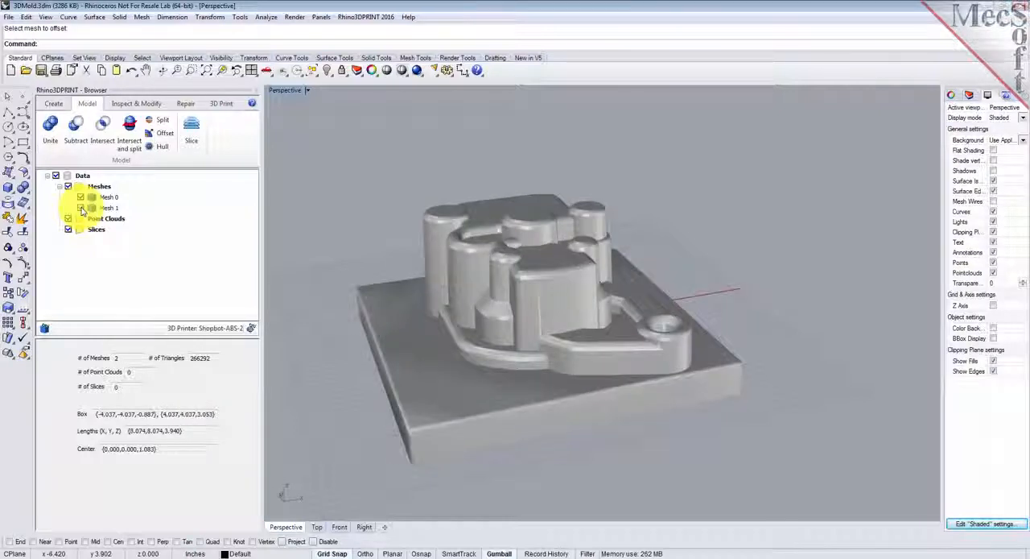
- Split the original and offset meshes together with a horizontal plane just above the base plate, capping the results
mouse_move(609, 368)
right_down()
mouse_move(472, 315)
mouse_move(405, 305)
mouse_move(405, 290)
mouse_move(424, 257)
mouse_move(427, 336)
mouse_move(510, 396)
mouse_move(564, 326)
mouse_move(587, 381)
mouse_move(607, 369)
mouse_move(652, 370)
mouse_move(612, 433)
mouse_move(566, 433)
mouse_move(531, 368)
mouse_move(467, 361)
mouse_move(607, 386)
mouse_move(624, 371)
right_up()
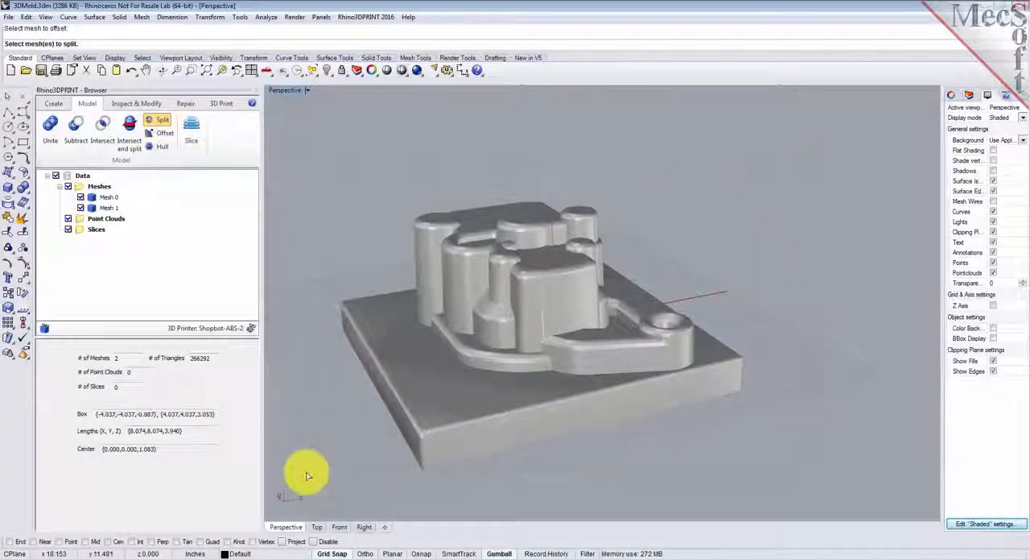
drag(826, 142, 306, 471)
right_click(735, 163)
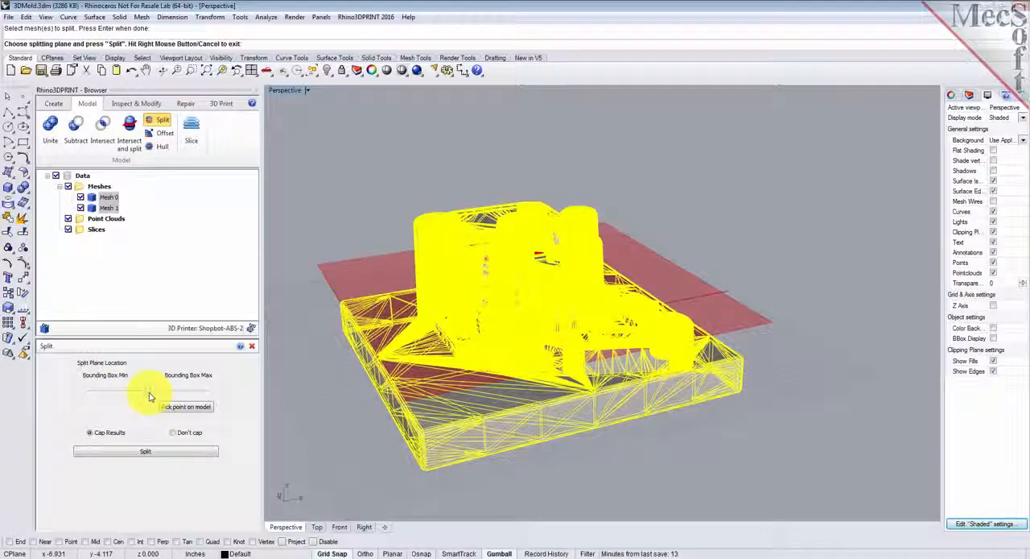
drag(145, 397, 172, 406)
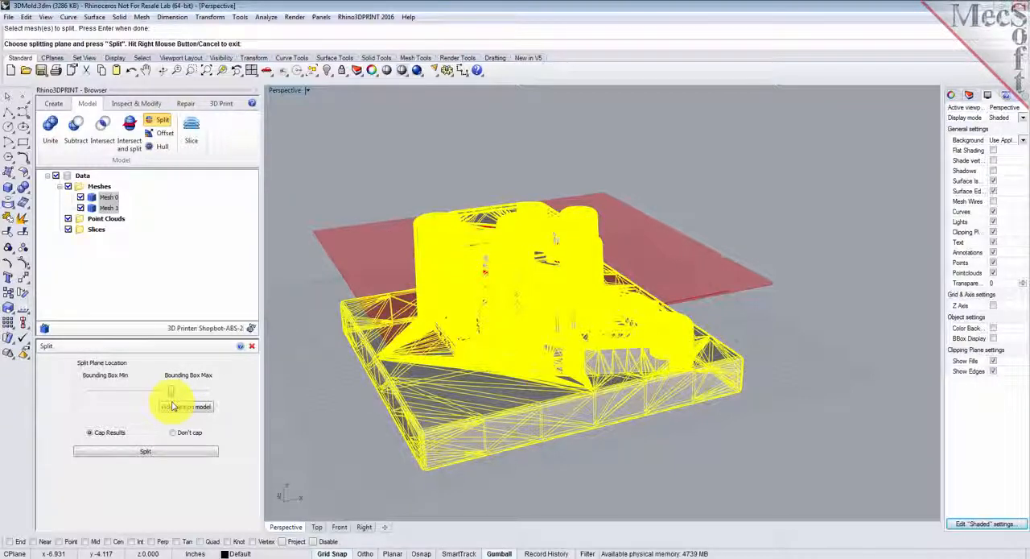
drag(173, 403, 172, 404)
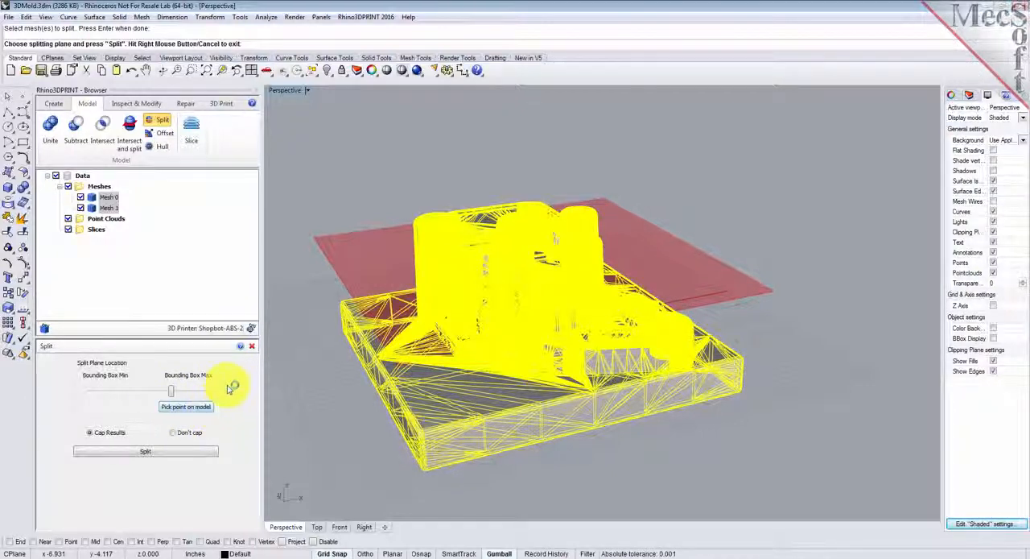
drag(171, 392, 129, 400)
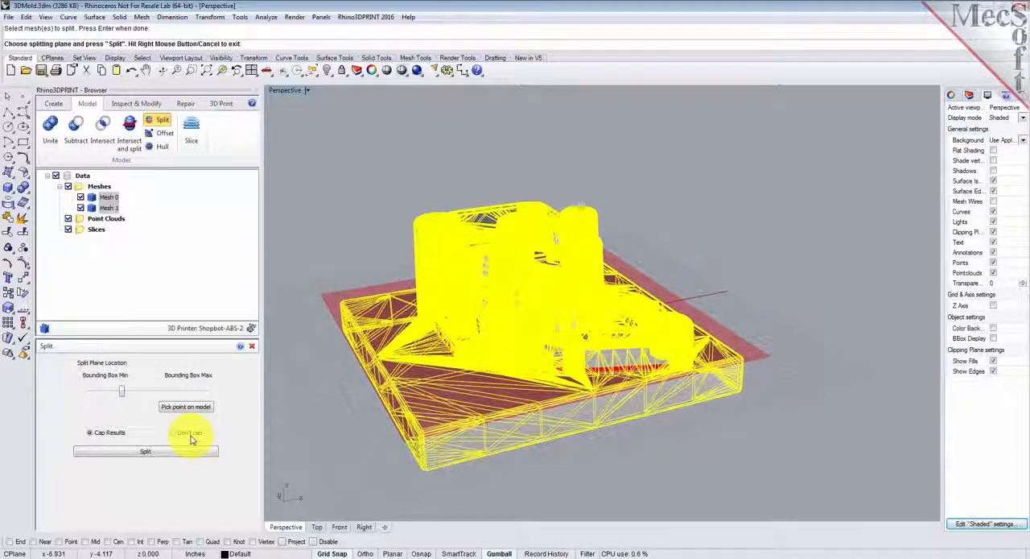
click(90, 434)
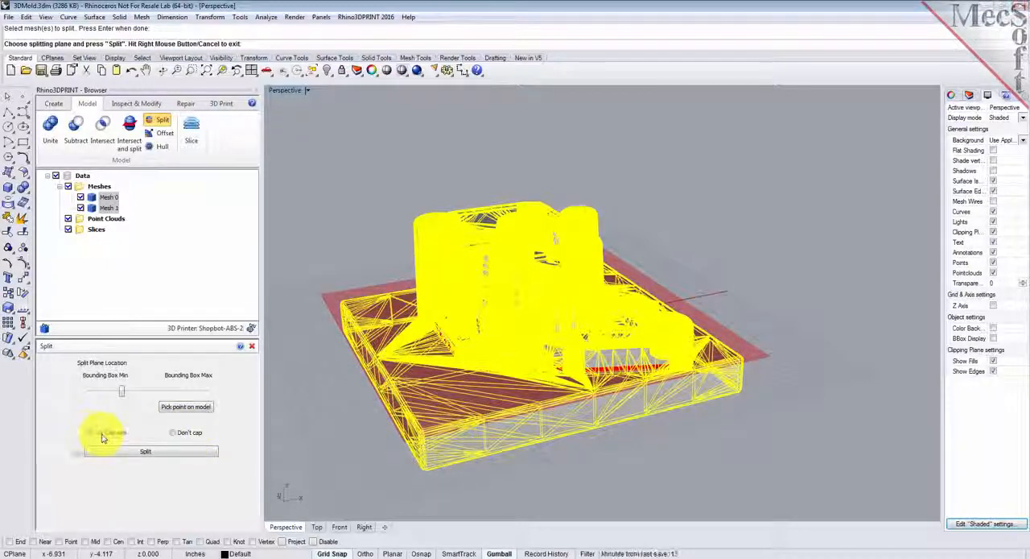
click(158, 455)
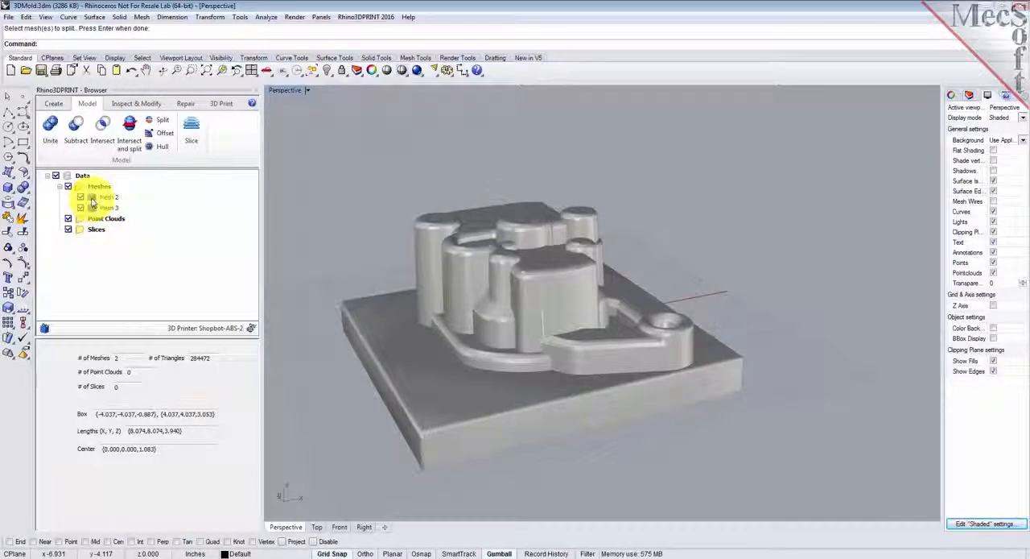
- Select each split mesh in turn to check it, then hide the base piece and examine the hollow upper shell from underneath
click(103, 198)
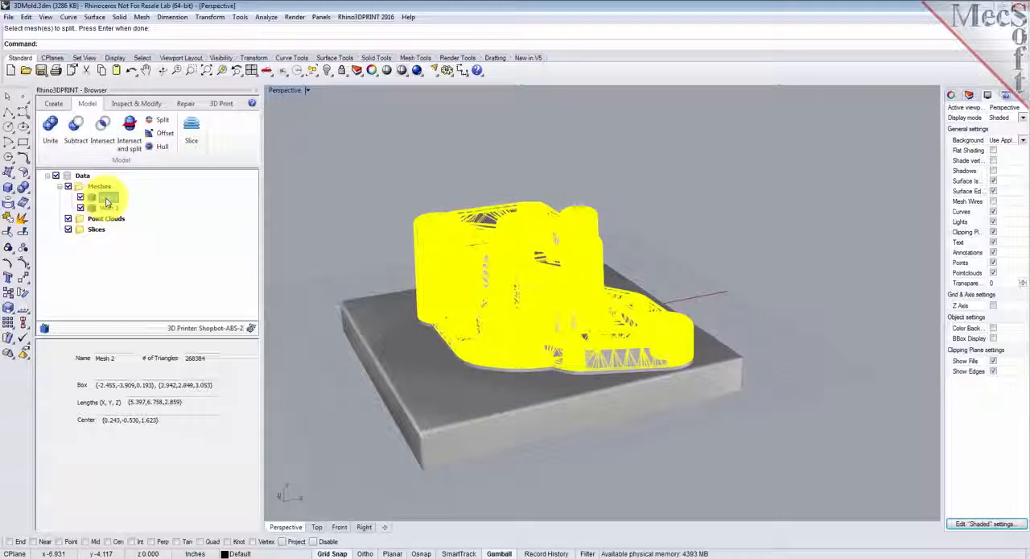
click(108, 209)
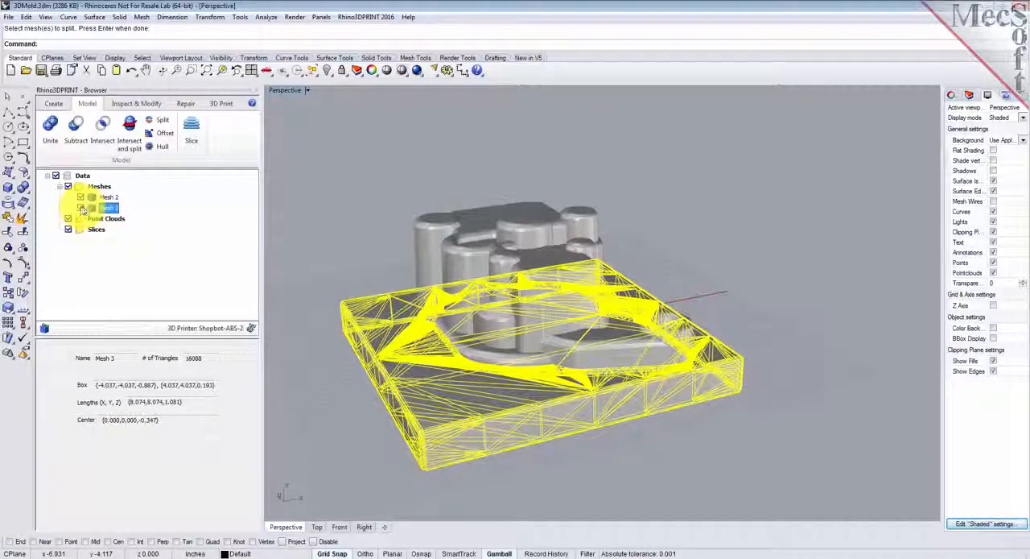
click(80, 208)
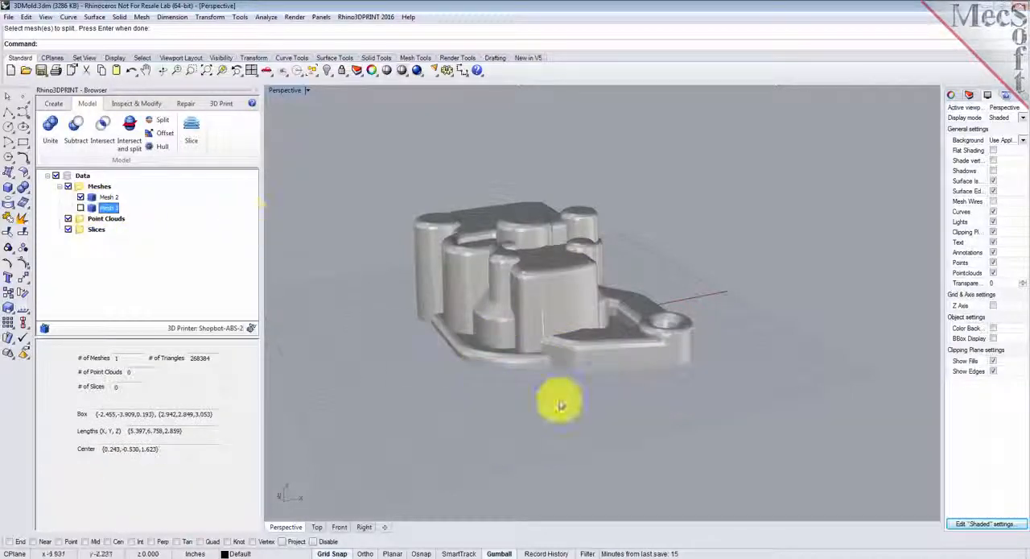
right_drag(578, 398, 566, 288)
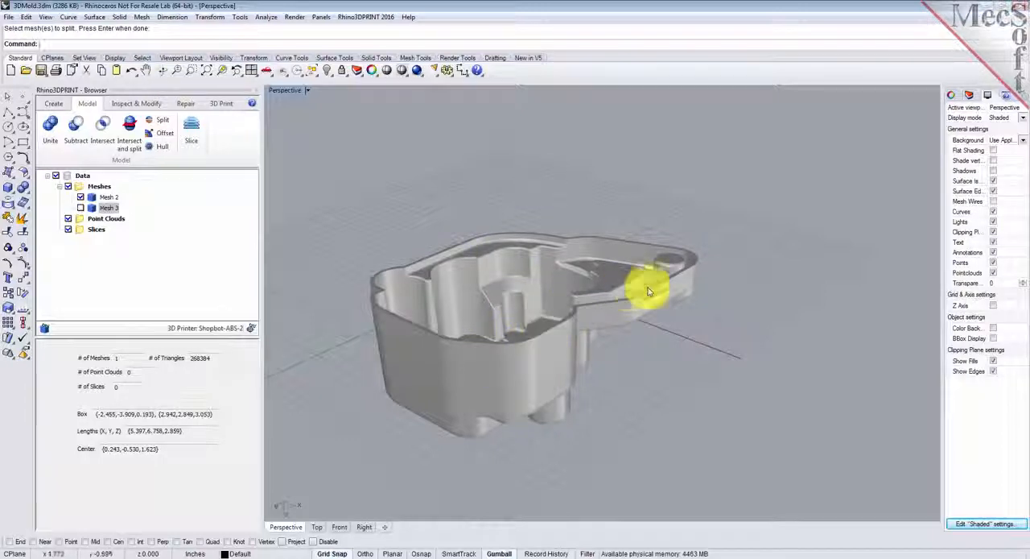
mouse_move(570, 303)
right_down()
mouse_move(571, 352)
mouse_move(574, 308)
right_up()
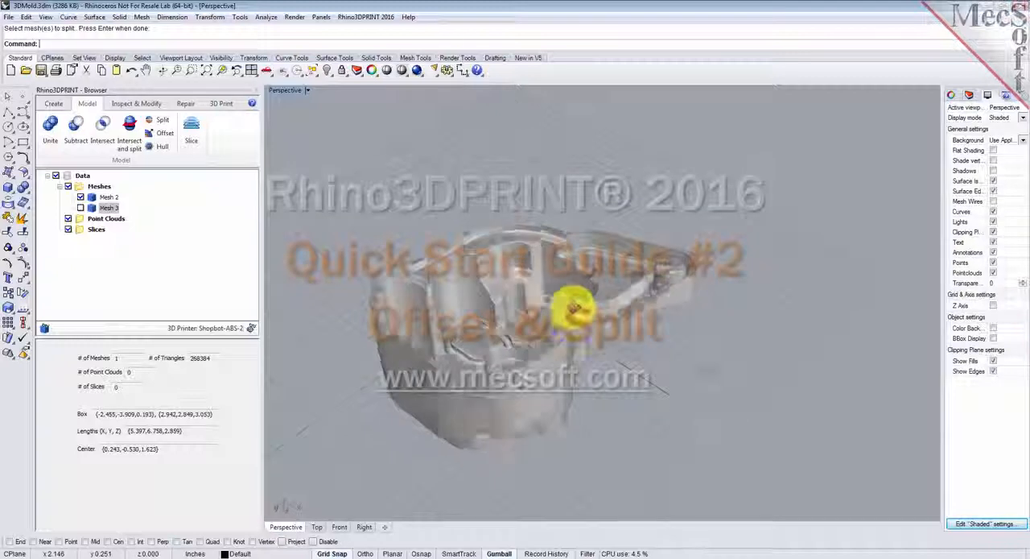